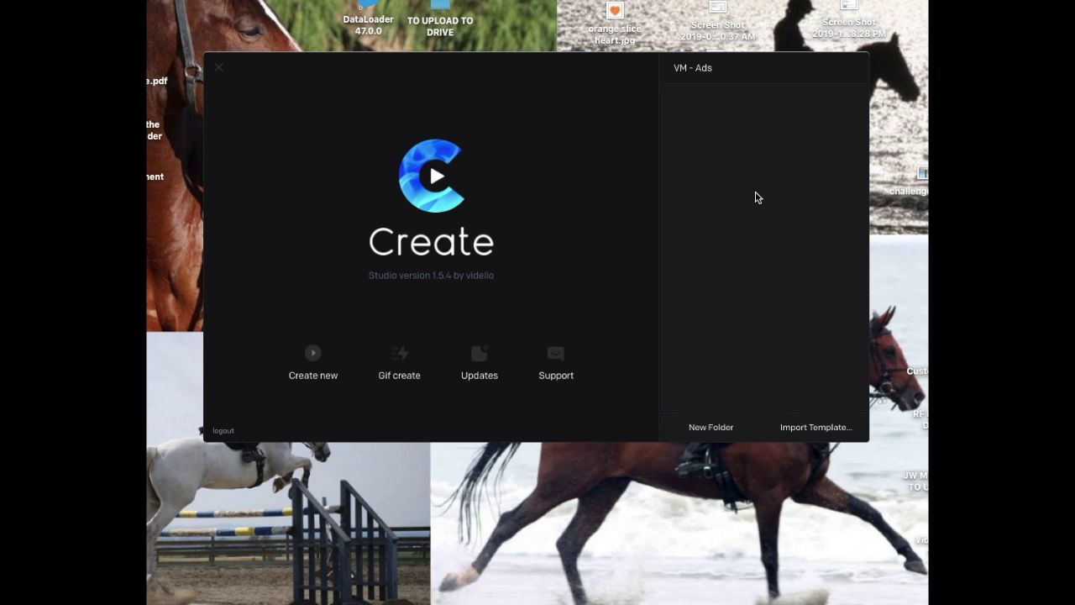
Start a new empty 720p HD project from the start dialog's Create new option.
{"action": "left_click", "coordinate": [314, 358]}
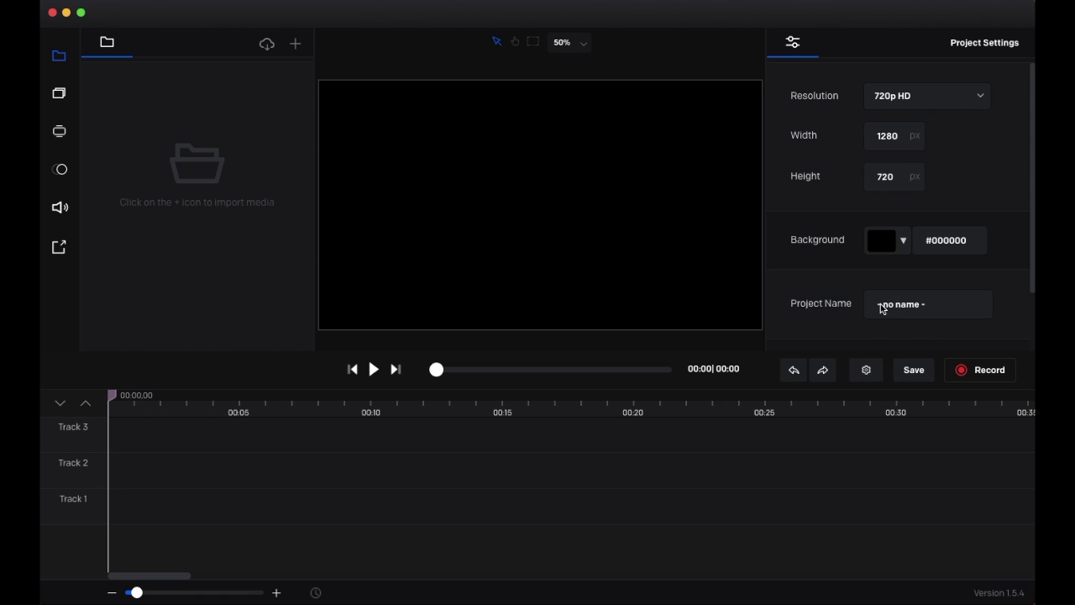
Replace the '- no name -' placeholder with 'Demo' as the project name and save.
{"action": "left_click", "coordinate": [926, 304]}
{"action": "left_click_drag", "start_coordinate": [939, 304], "coordinate": [829, 308]}
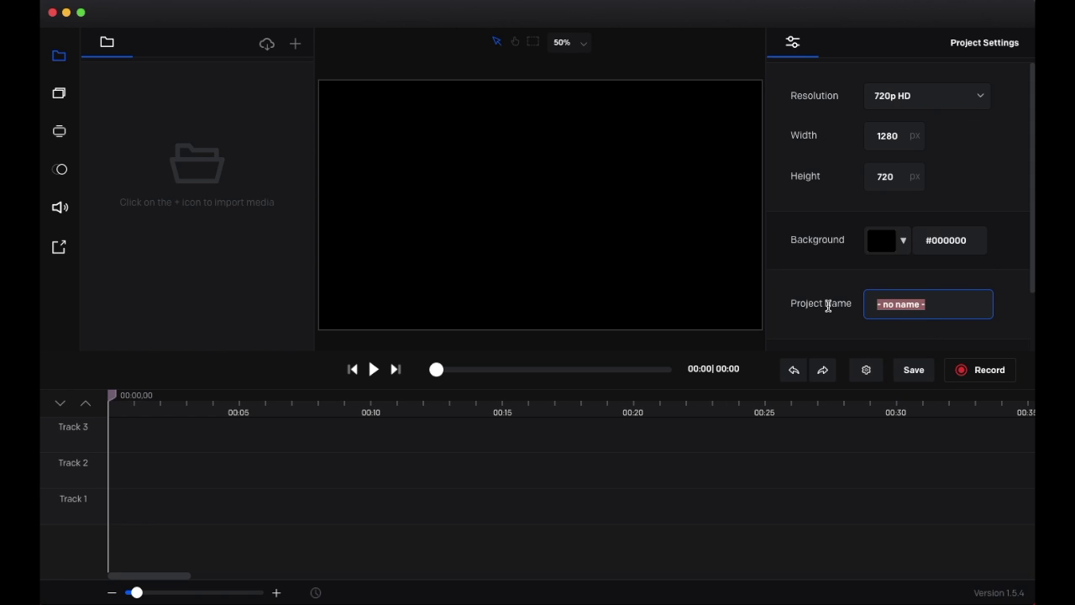
{"action": "key", "text": "BackSpace"}
{"action": "type", "text": "Demo"}
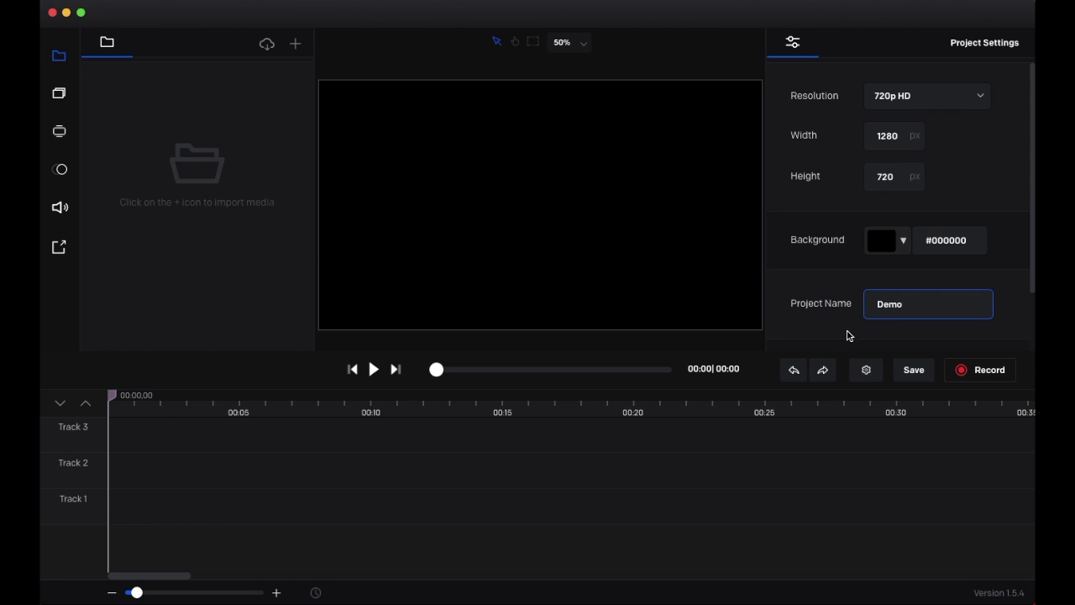
{"action": "left_click", "coordinate": [919, 370]}
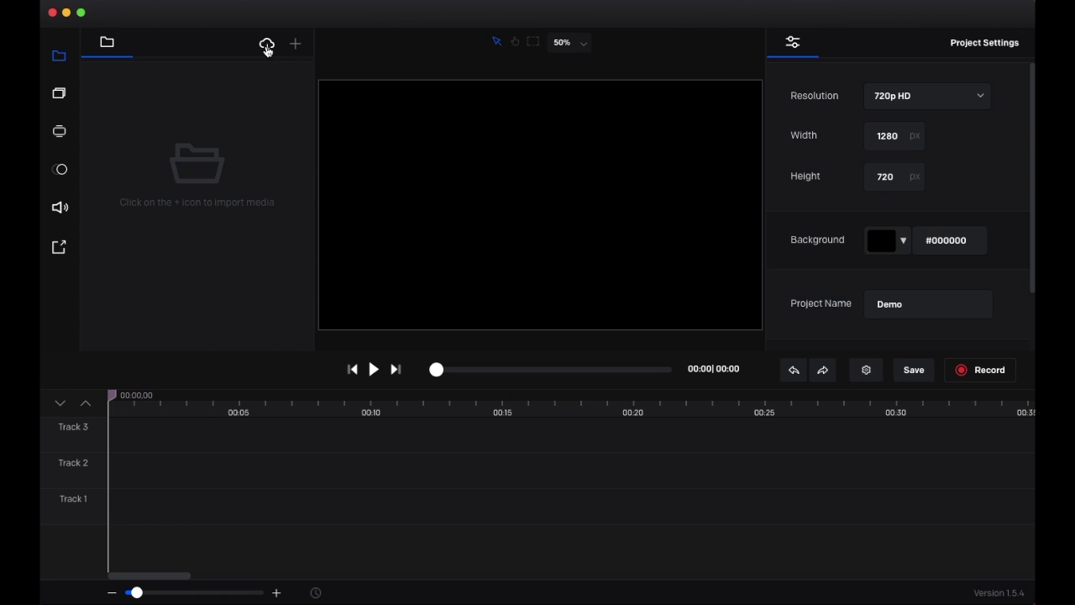
Browse the Pixabay stock footage clips, then return to the project editor.
{"action": "left_click", "coordinate": [268, 47]}
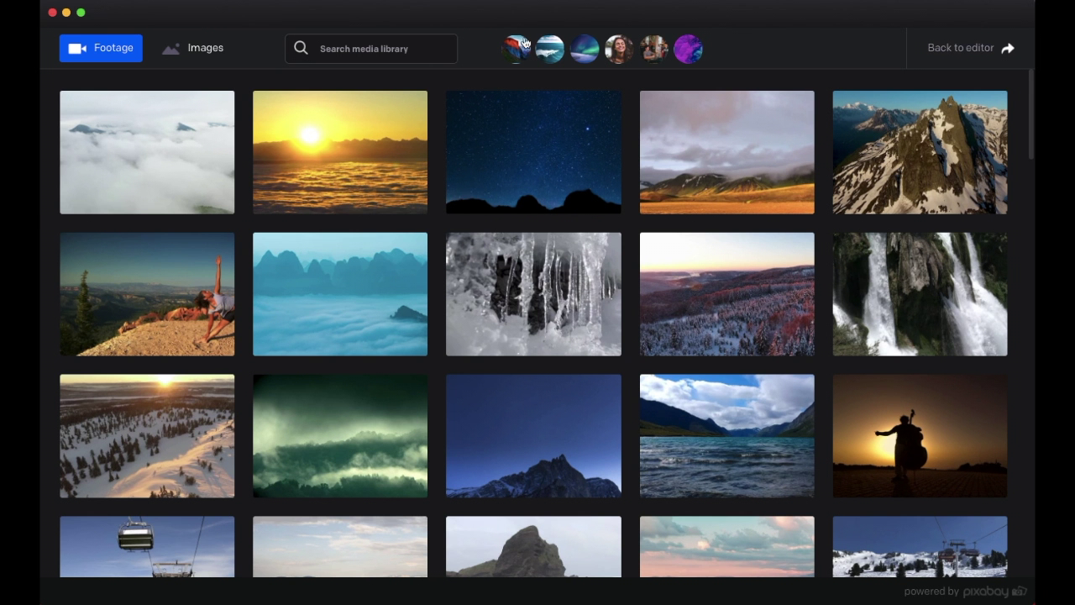
{"action": "mouse_move", "coordinate": [594, 177]}
{"action": "scroll", "coordinate": [535, 335], "scroll_direction": "down", "scroll_amount": 2}
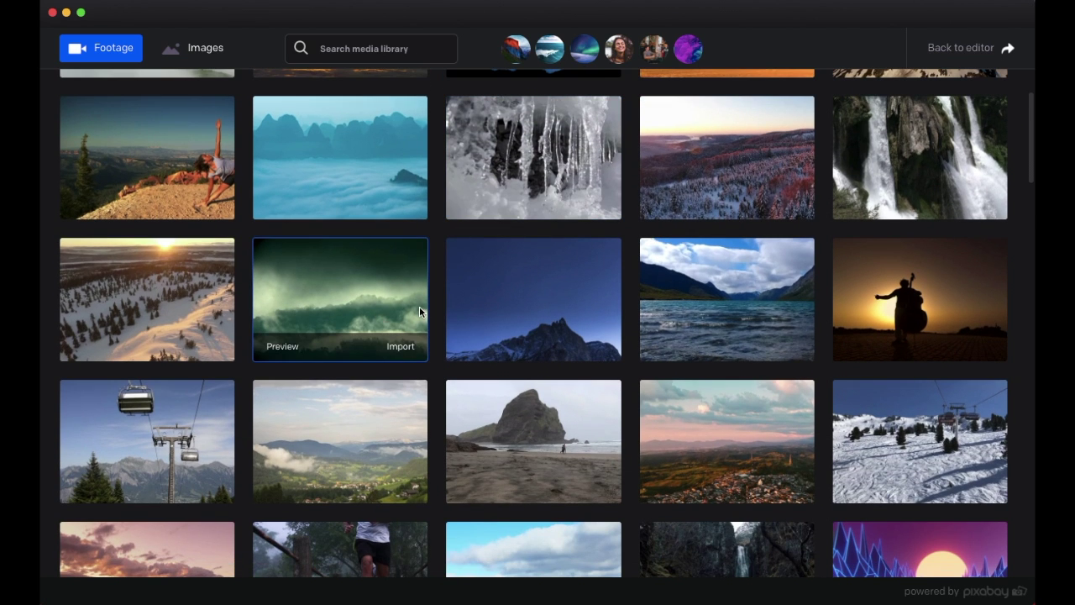
{"action": "scroll", "coordinate": [419, 305], "scroll_direction": "down", "scroll_amount": 2}
{"action": "scroll", "coordinate": [424, 459], "scroll_direction": "down", "scroll_amount": 2}
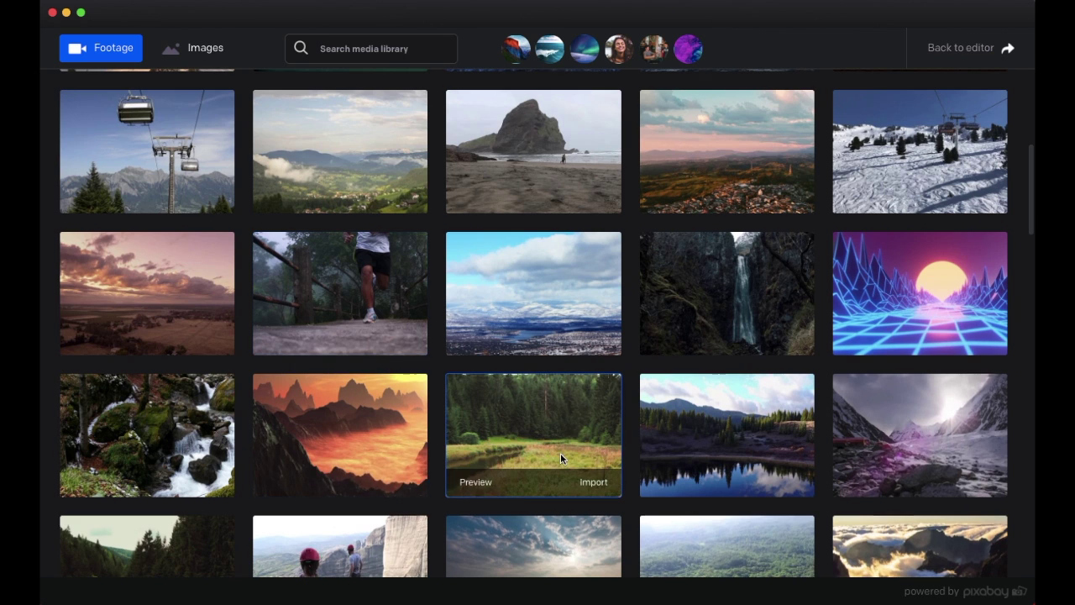
{"action": "scroll", "coordinate": [560, 453], "scroll_direction": "down", "scroll_amount": 2}
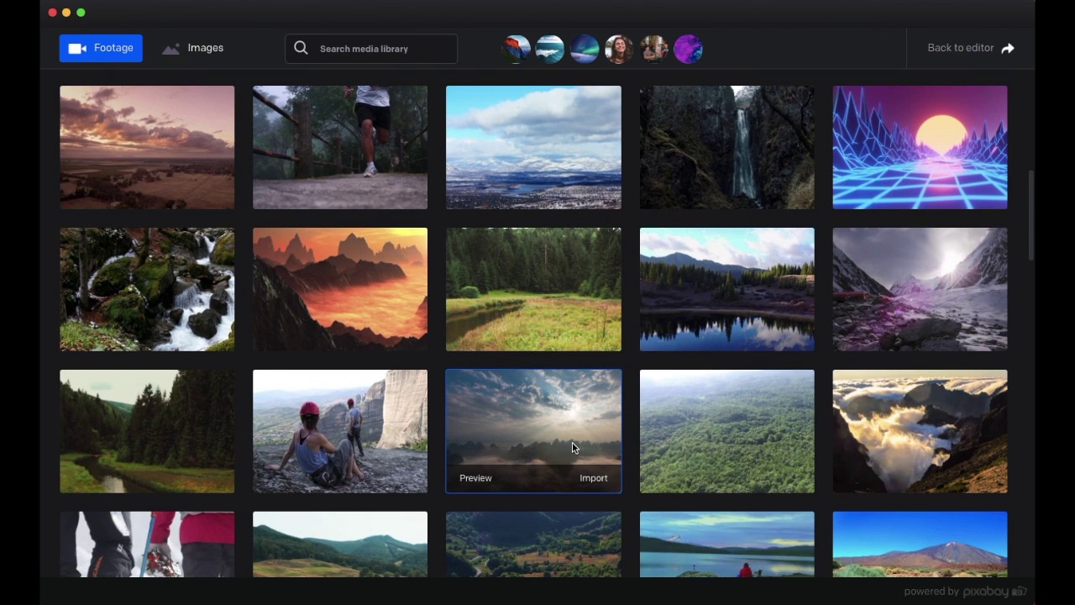
{"action": "scroll", "coordinate": [632, 450], "scroll_direction": "down", "scroll_amount": 3}
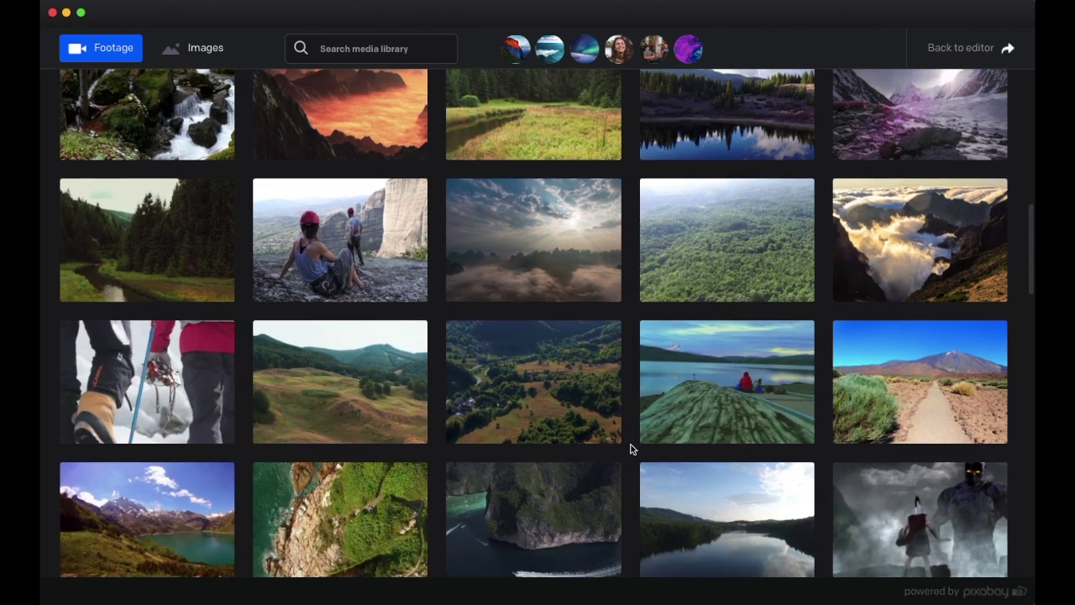
{"action": "scroll", "coordinate": [632, 449], "scroll_direction": "down", "scroll_amount": 3}
{"action": "scroll", "coordinate": [676, 413], "scroll_direction": "down", "scroll_amount": 7}
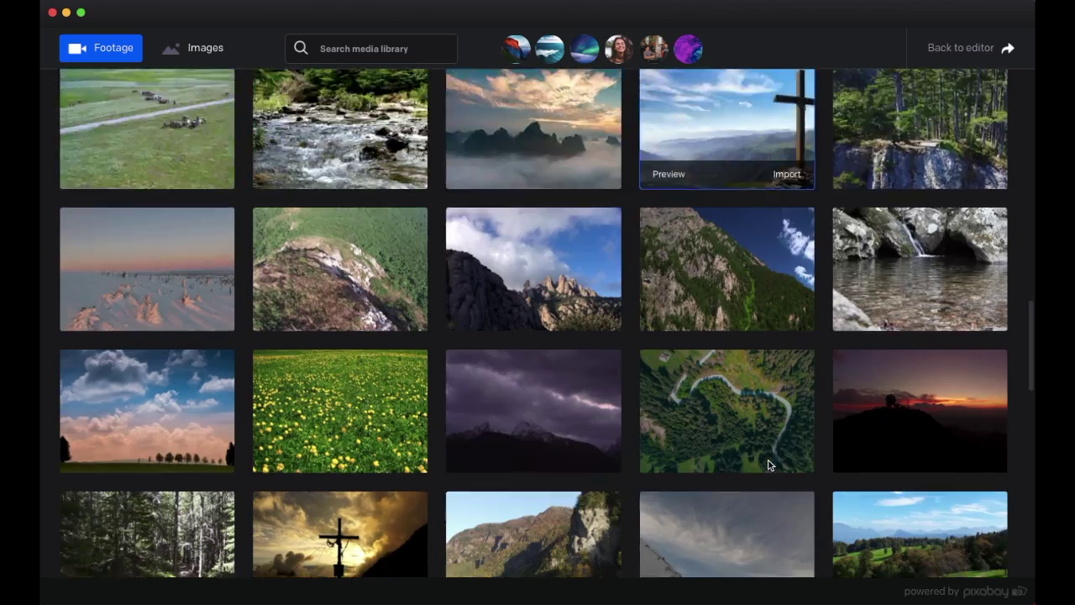
{"action": "scroll", "coordinate": [768, 459], "scroll_direction": "down", "scroll_amount": 3}
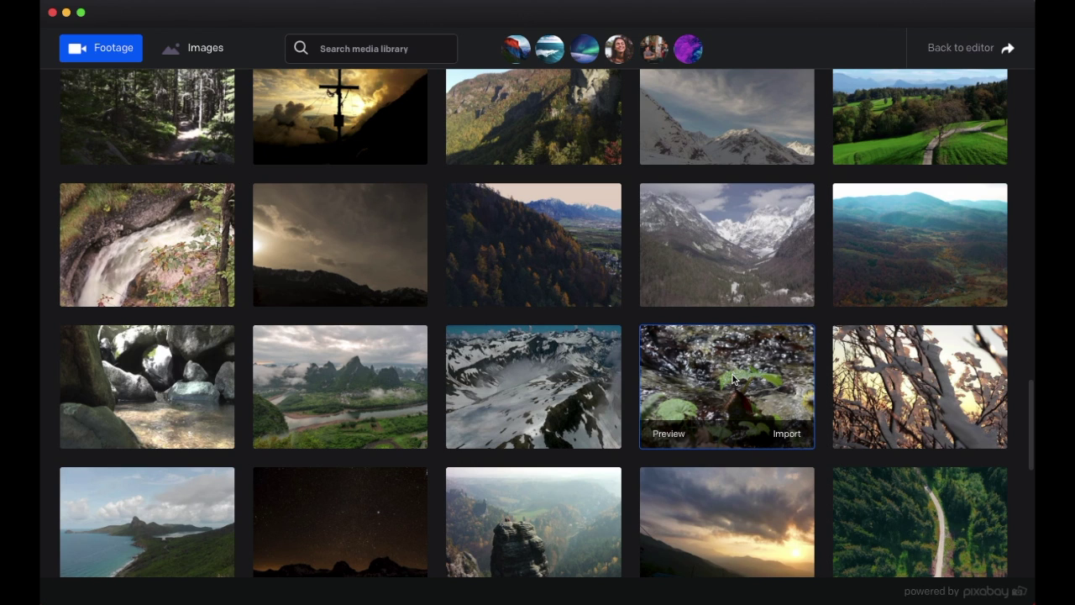
{"action": "scroll", "coordinate": [732, 379], "scroll_direction": "down", "scroll_amount": 6}
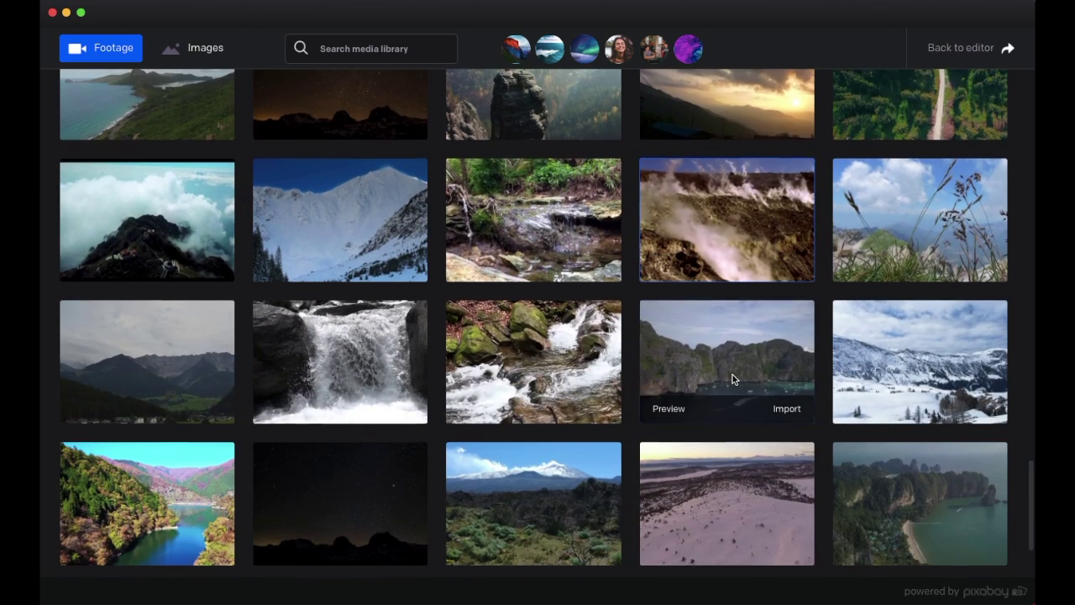
{"action": "scroll", "coordinate": [733, 380], "scroll_direction": "down", "scroll_amount": 1}
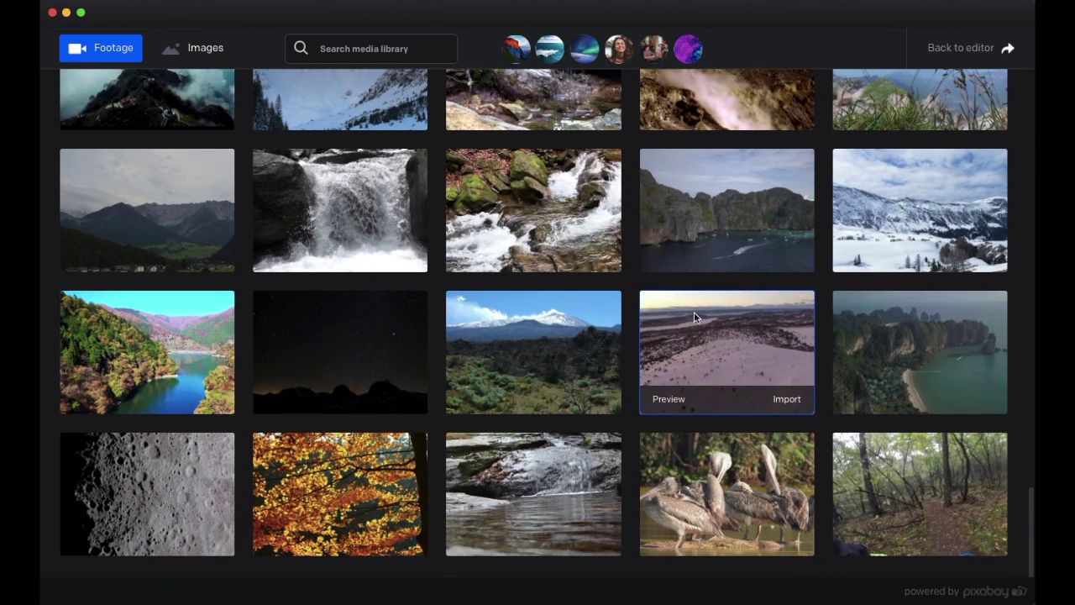
{"action": "scroll", "coordinate": [711, 370], "scroll_direction": "up", "scroll_amount": 20}
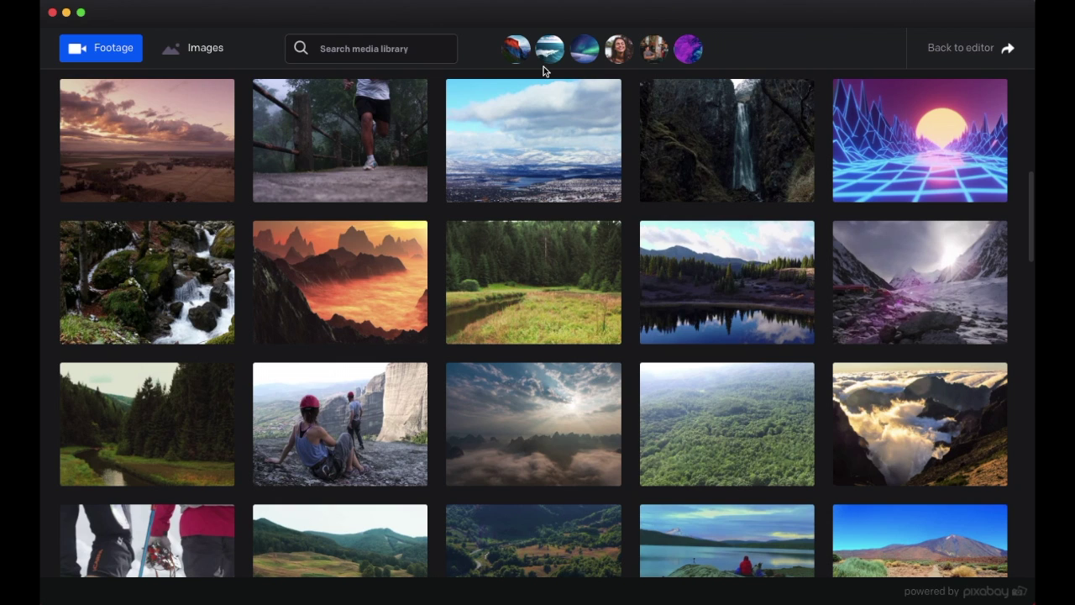
{"action": "left_click", "coordinate": [972, 49]}
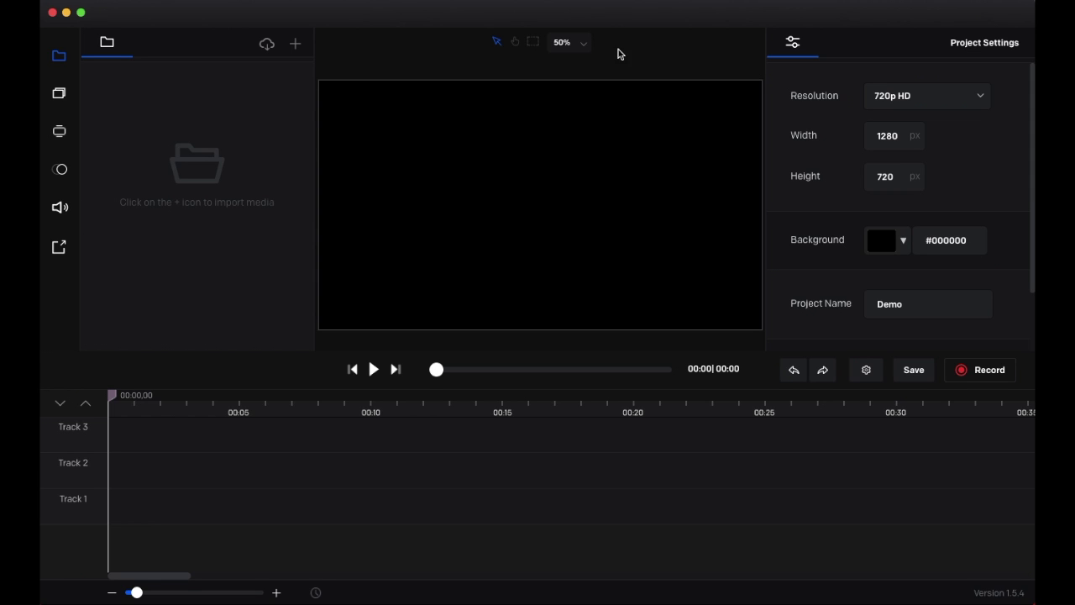
Import the mp4 video and mp3 audio from the Demo Stuff folder into the media bin.
{"action": "left_click", "coordinate": [298, 48]}
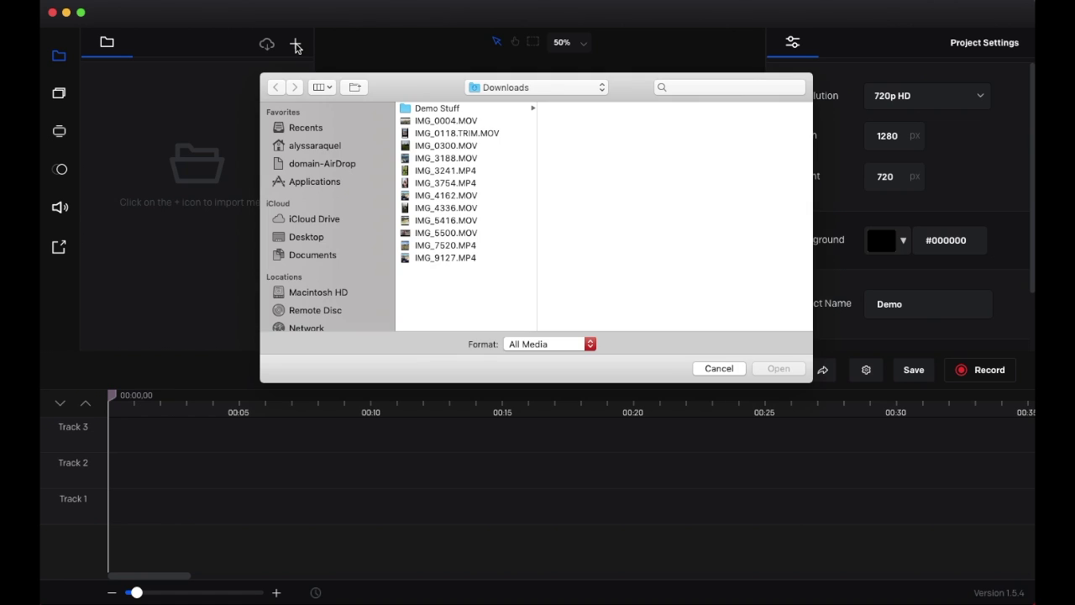
{"action": "left_click", "coordinate": [442, 110]}
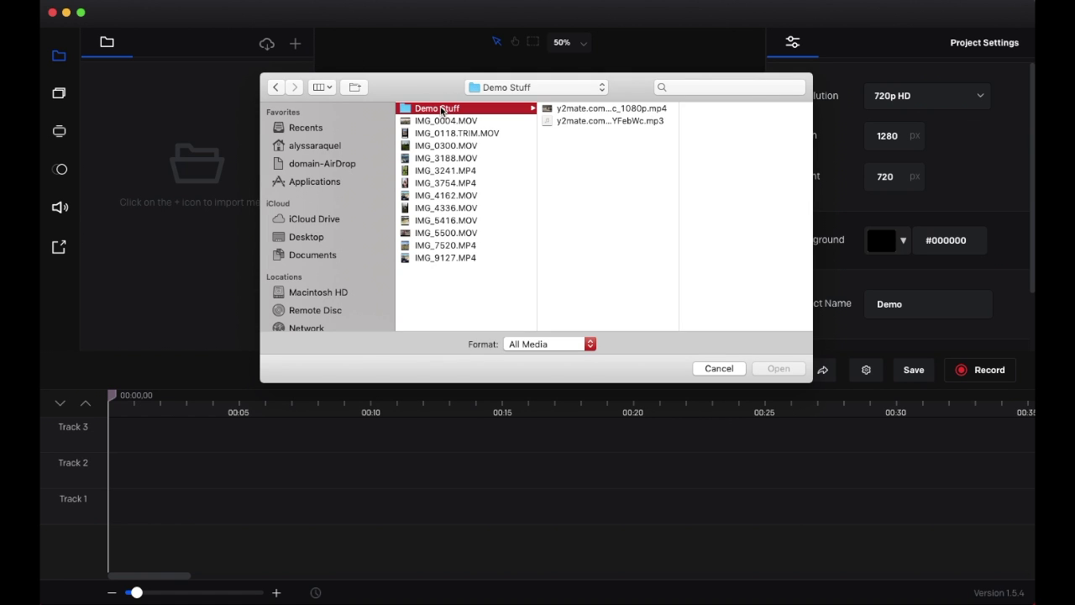
{"action": "left_click", "coordinate": [583, 110]}
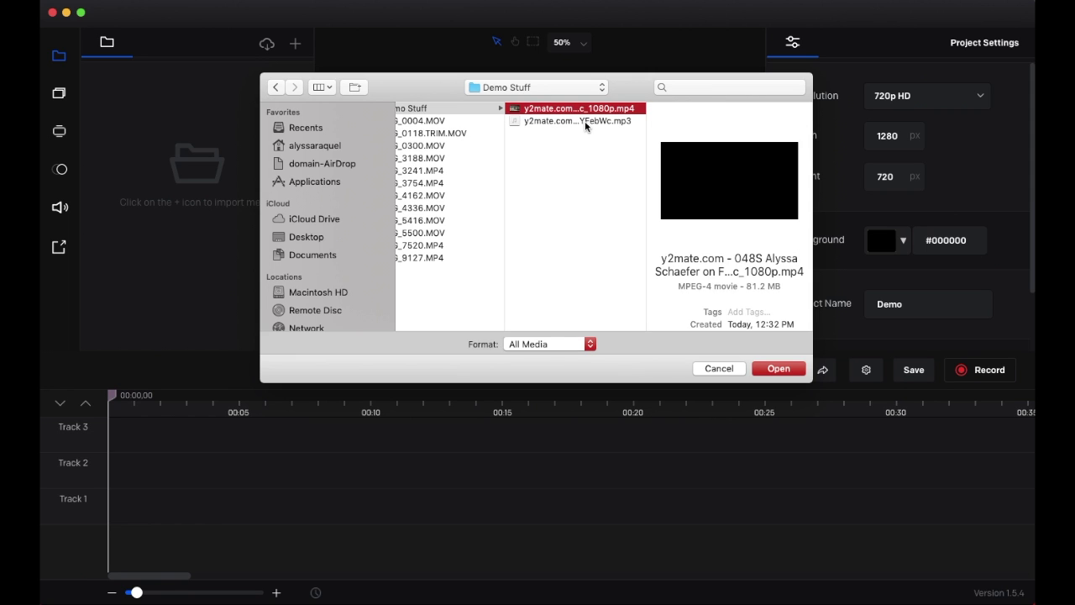
{"action": "left_click", "coordinate": [589, 122], "text": "shift"}
{"action": "left_click", "coordinate": [778, 369]}
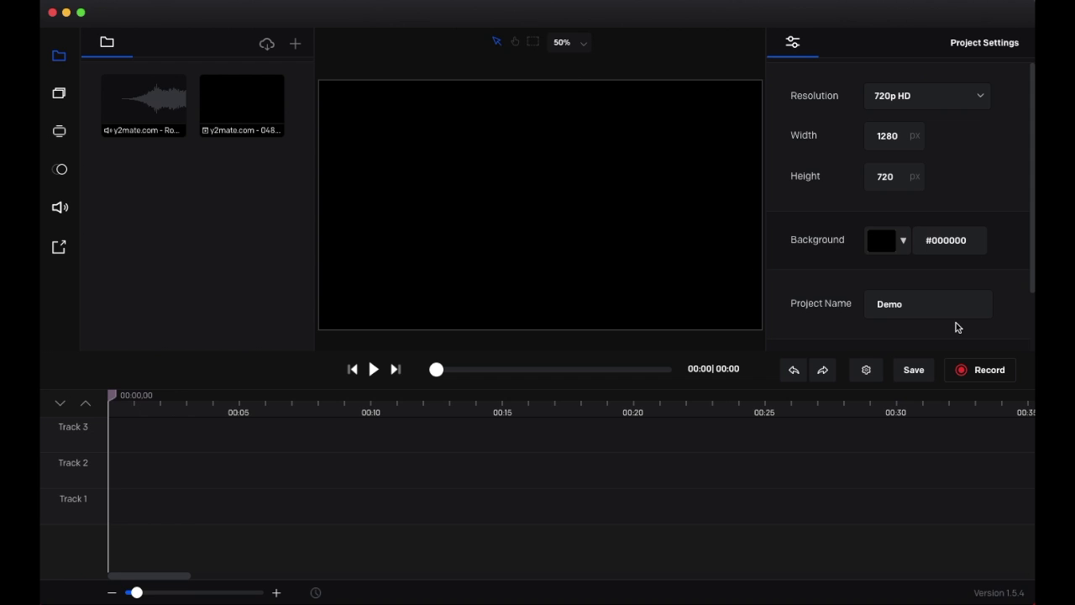
Save the Demo project once the imported audio and video appear in the media panel.
{"action": "left_click", "coordinate": [920, 376]}
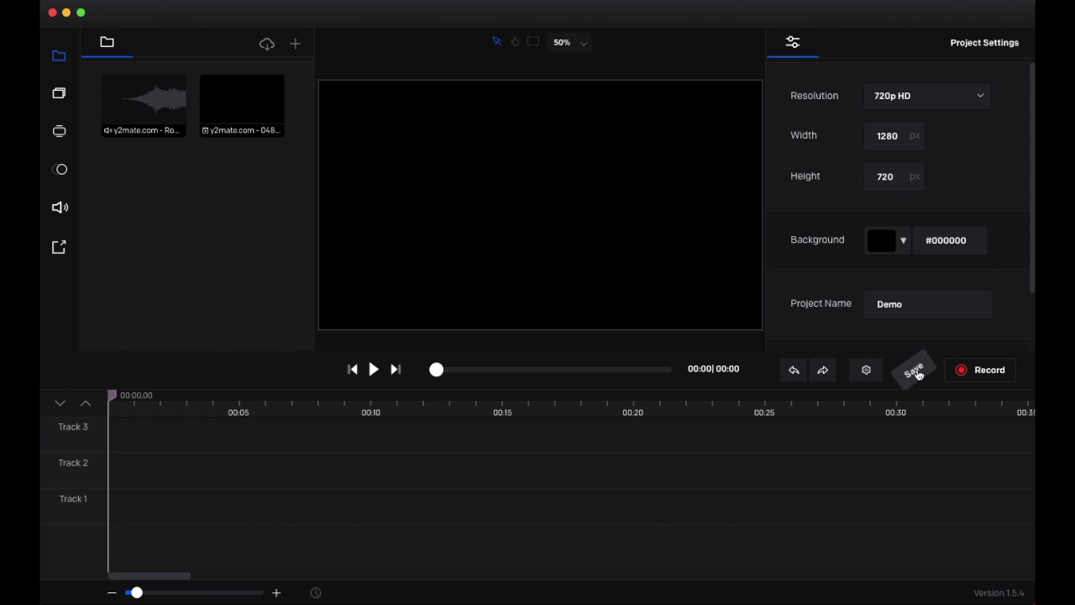